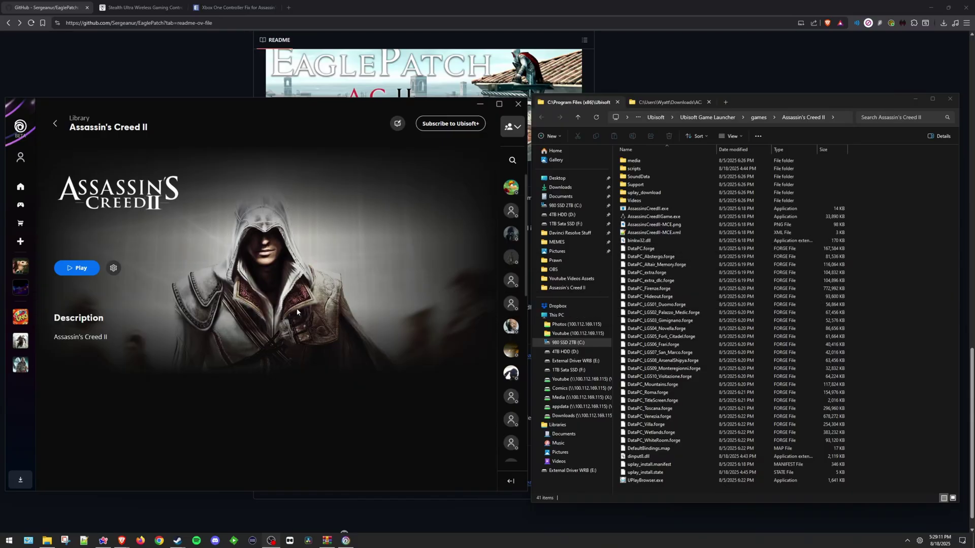
Step: Switch the browser to the PCGamingWiki Xbox One Controller Fix page for Assassin's Creed II
{"action": "left_click", "coordinate": [217, 6]}
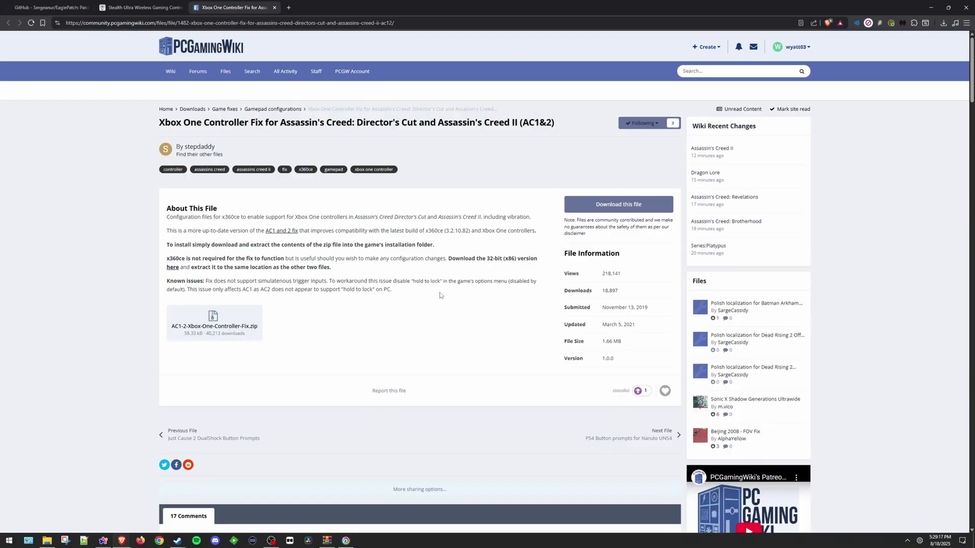
Step: Scroll through the controller fix comments, then move to the GitHub EaglePatchAC2 README
{"action": "scroll", "coordinate": [440, 295], "scroll_direction": "down", "scroll_amount": 15}
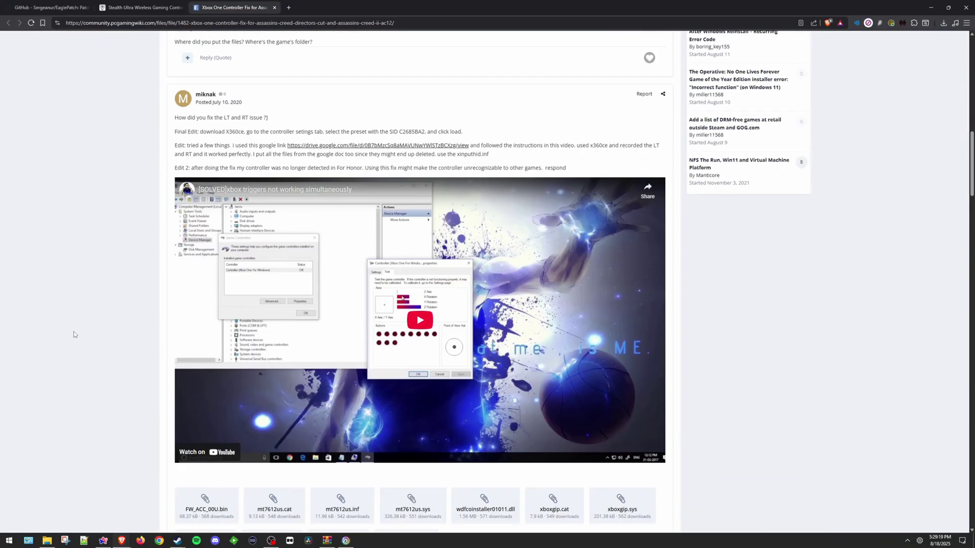
{"action": "scroll", "coordinate": [130, 323], "scroll_direction": "down", "scroll_amount": 15}
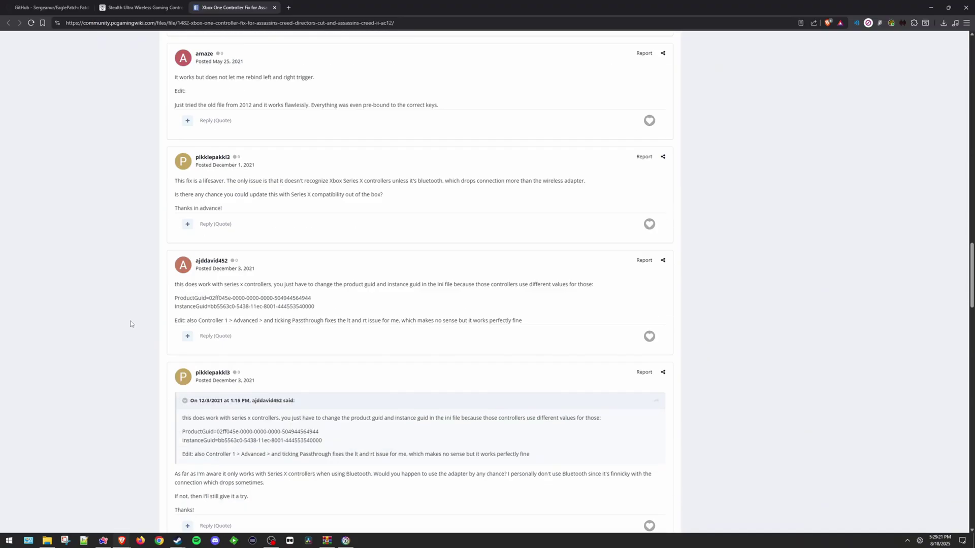
{"action": "scroll", "coordinate": [135, 315], "scroll_direction": "down", "scroll_amount": 1}
{"action": "scroll", "coordinate": [137, 160], "scroll_direction": "up", "scroll_amount": 20}
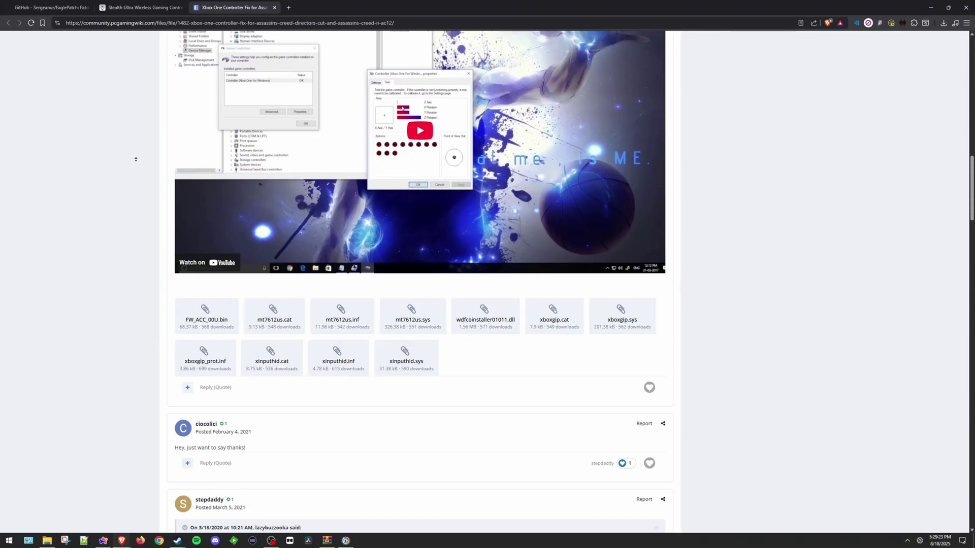
{"action": "left_click", "coordinate": [74, 4]}
{"action": "scroll", "coordinate": [317, 290], "scroll_direction": "up", "scroll_amount": 2}
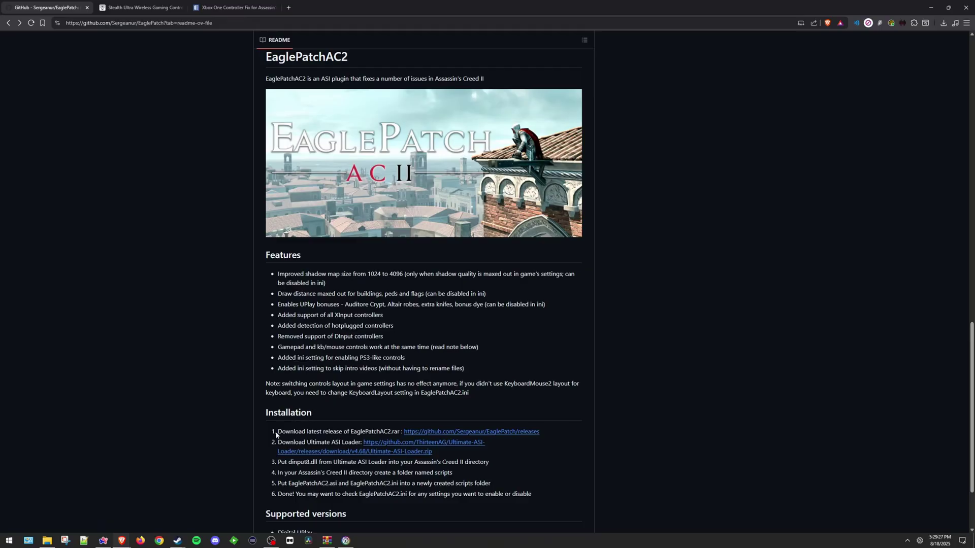
{"action": "scroll", "coordinate": [312, 360], "scroll_direction": "down", "scroll_amount": 2}
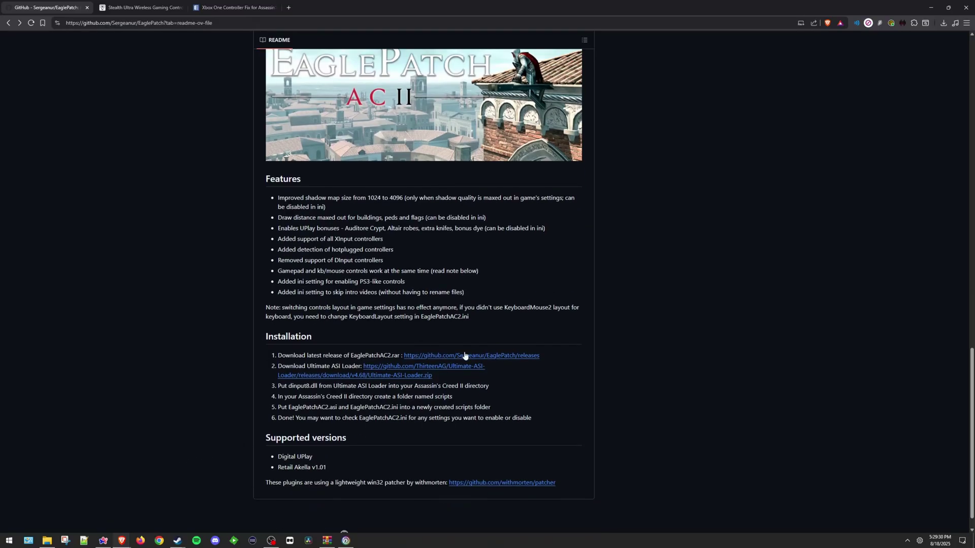
{"action": "left_click", "coordinate": [477, 356]}
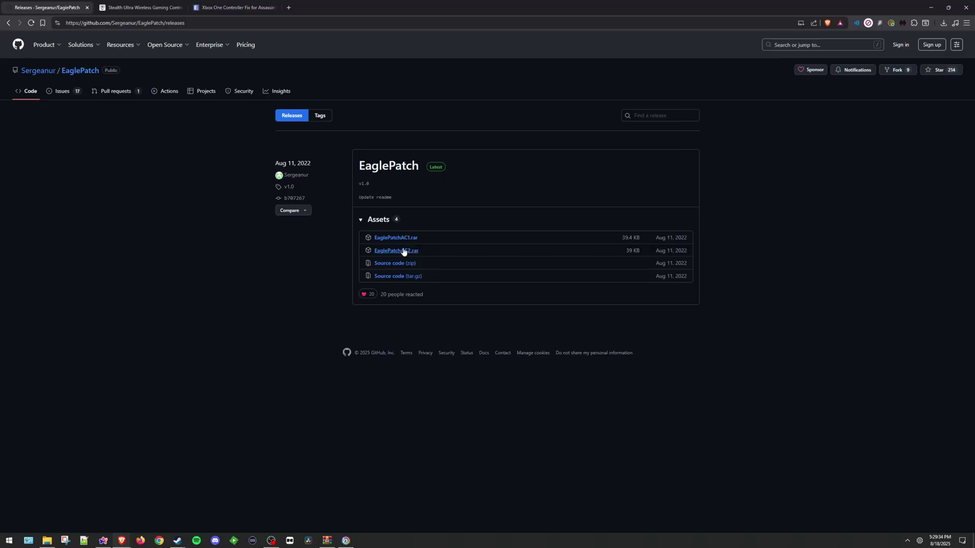
{"action": "left_click", "coordinate": [404, 251]}
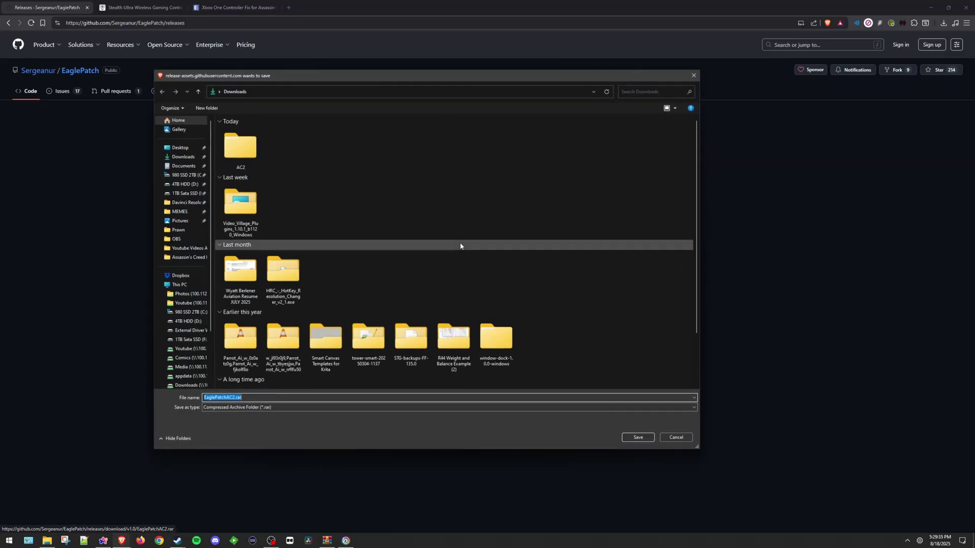
{"action": "left_click", "coordinate": [693, 76]}
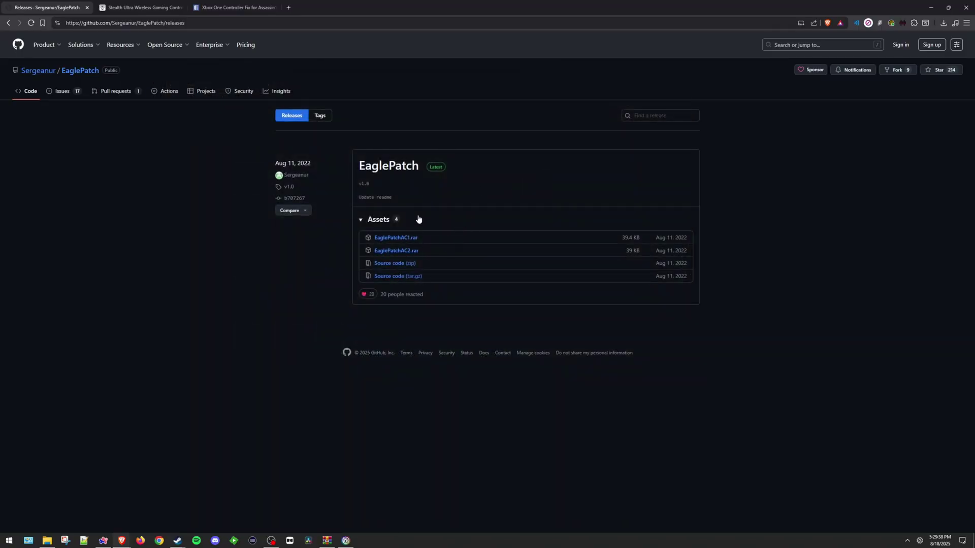
{"action": "key", "text": "alt+Left"}
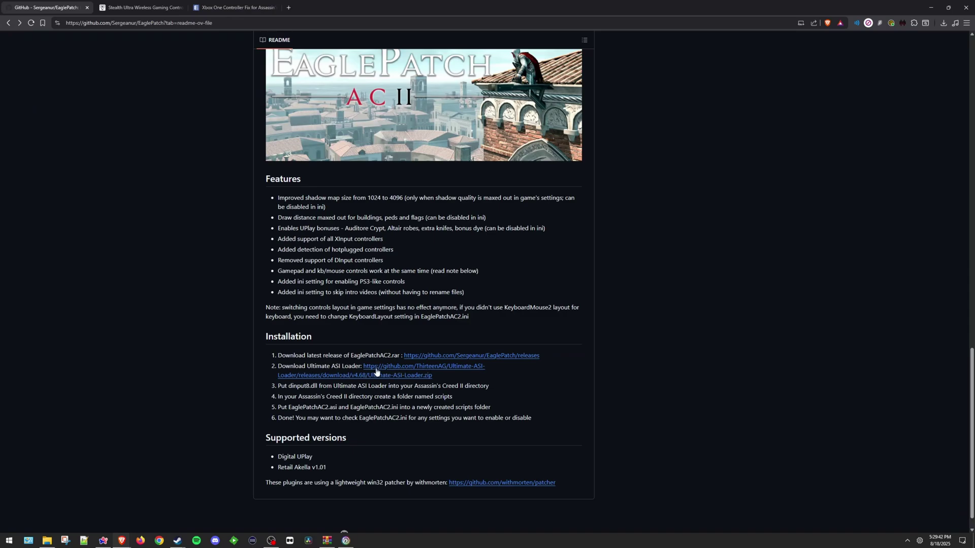
Step: View the Assassin's Creed II installation directory in Ubisoft Connect's game properties
{"action": "left_click", "coordinate": [46, 540]}
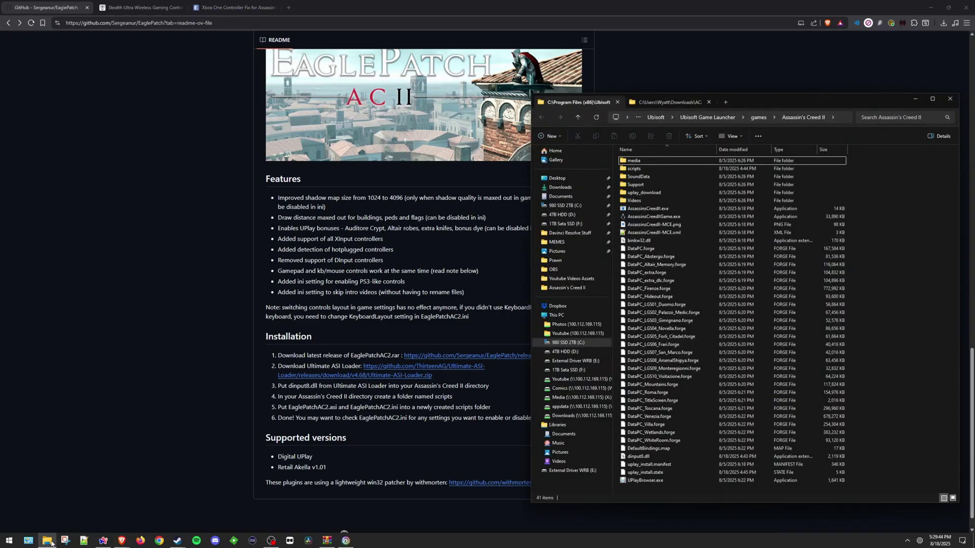
{"action": "left_click", "coordinate": [341, 541]}
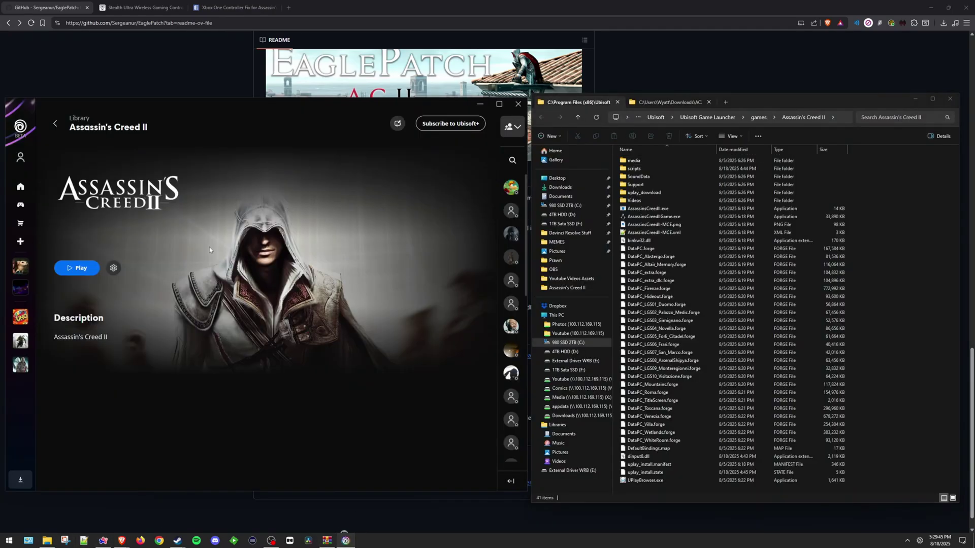
{"action": "left_click", "coordinate": [113, 268]}
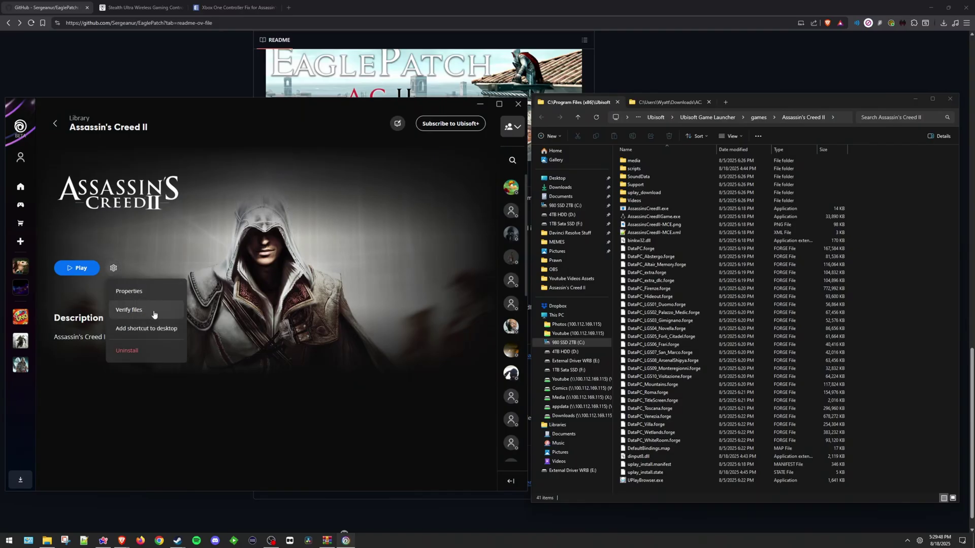
{"action": "left_click", "coordinate": [249, 314]}
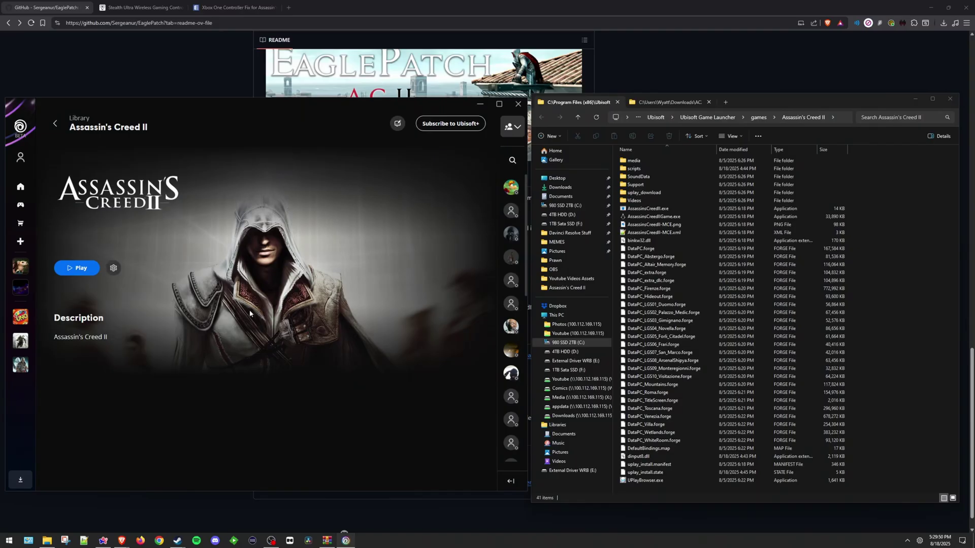
{"action": "left_click", "coordinate": [113, 268]}
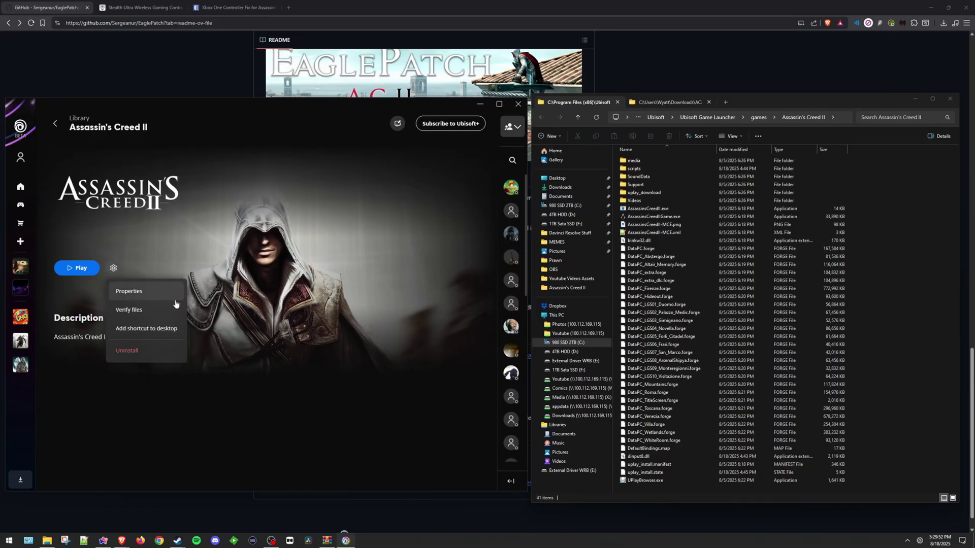
{"action": "left_click", "coordinate": [124, 291]}
{"action": "left_click", "coordinate": [115, 241]}
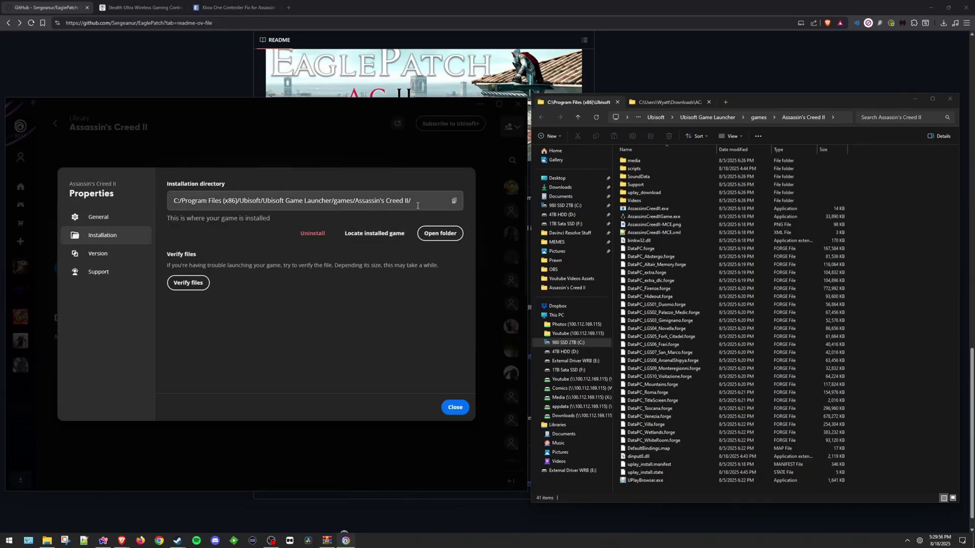
{"action": "left_click", "coordinate": [460, 408]}
Step: Recheck the installation directory, then close properties and minimize Ubisoft Connect
{"action": "left_click", "coordinate": [113, 269]}
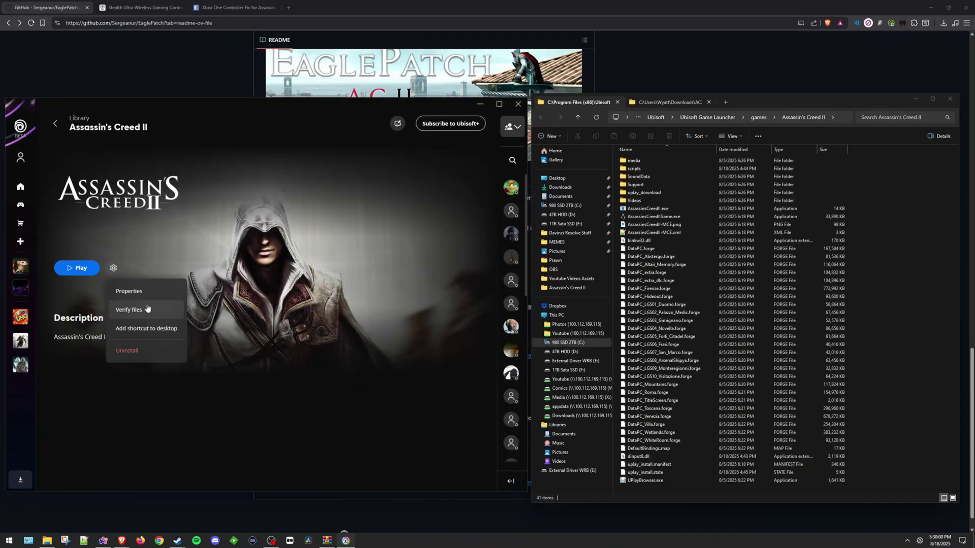
{"action": "left_click", "coordinate": [152, 290]}
{"action": "left_click", "coordinate": [101, 236]}
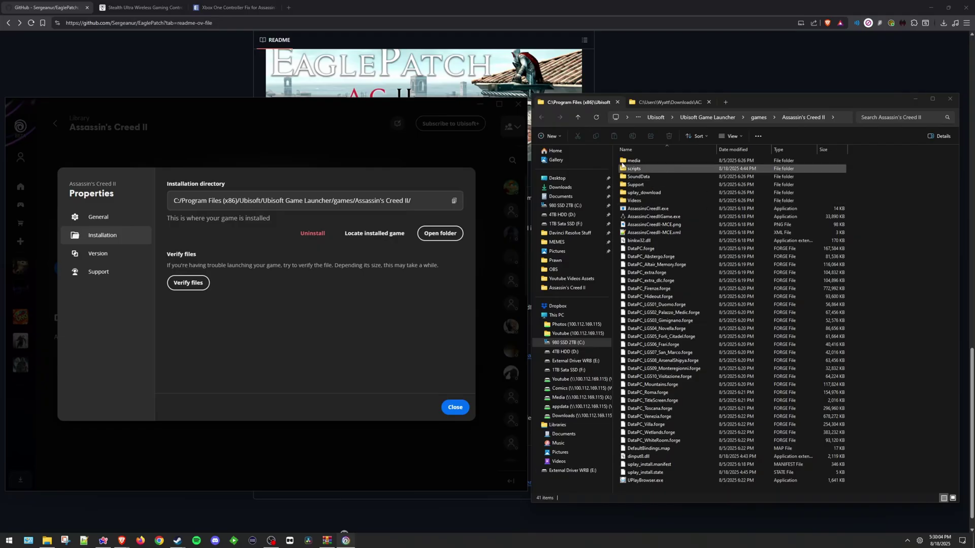
{"action": "left_click", "coordinate": [443, 141]}
{"action": "left_click", "coordinate": [480, 104]}
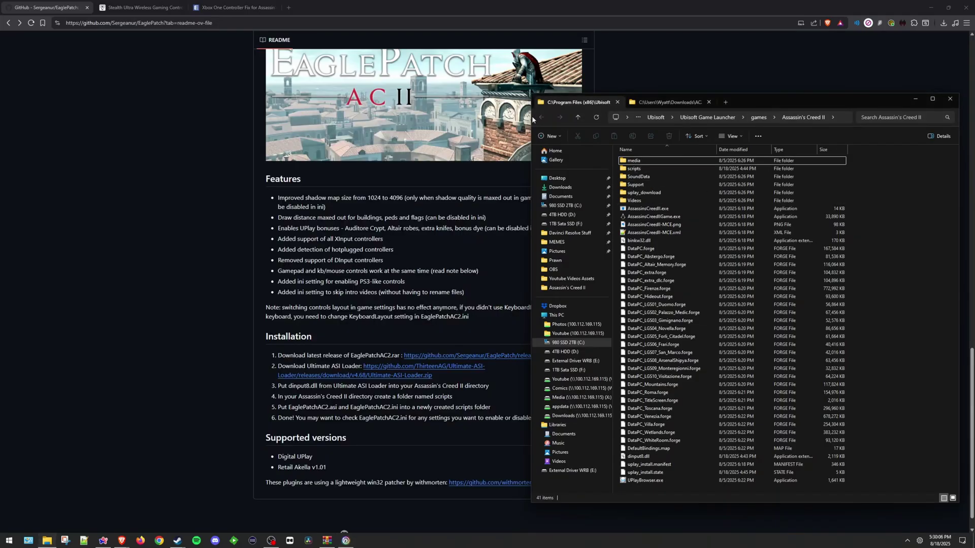
Step: Widen File Explorer slightly and check the repository owner in the GitHub web address
{"action": "left_click_drag", "start_coordinate": [531, 117], "coordinate": [527, 117]}
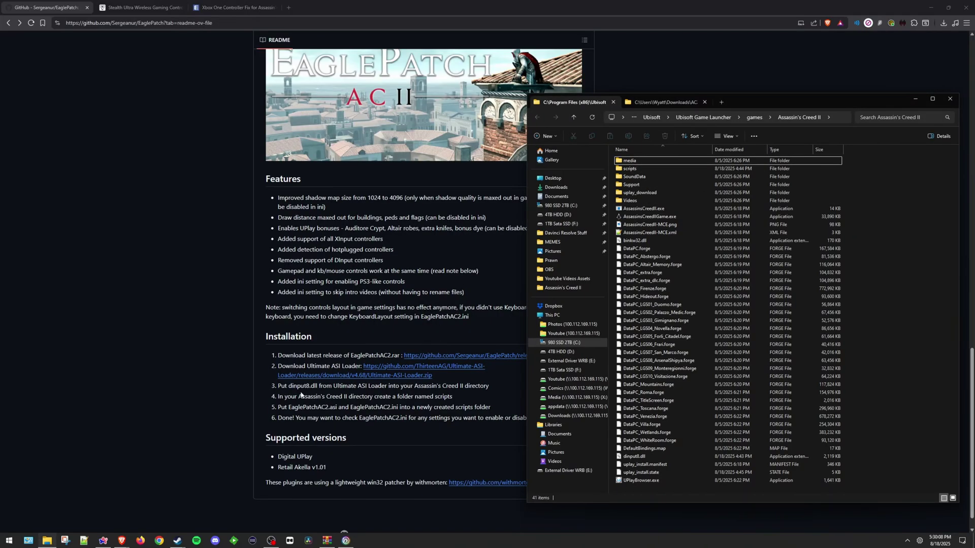
{"action": "left_click", "coordinate": [116, 25]}
{"action": "left_click_drag", "start_coordinate": [110, 24], "coordinate": [137, 26]}
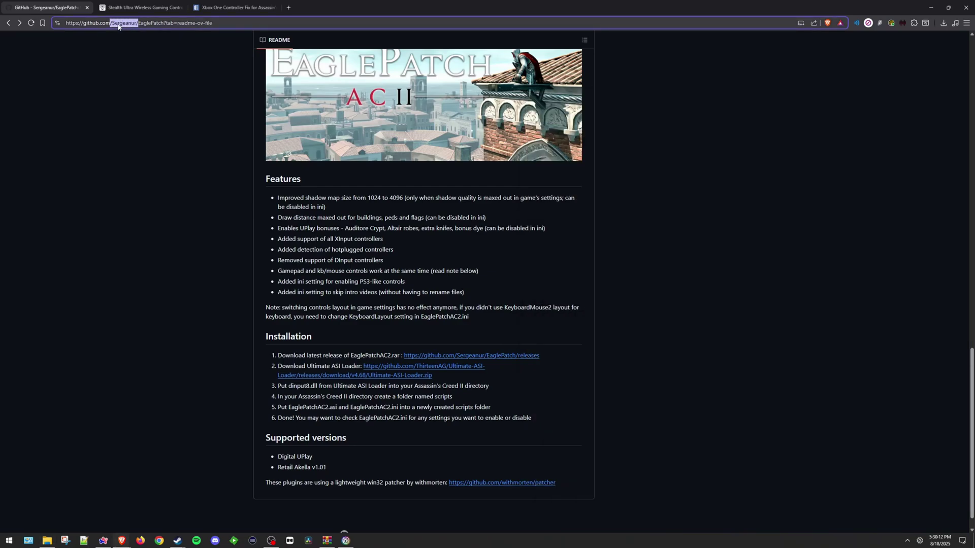
{"action": "left_click", "coordinate": [191, 135]}
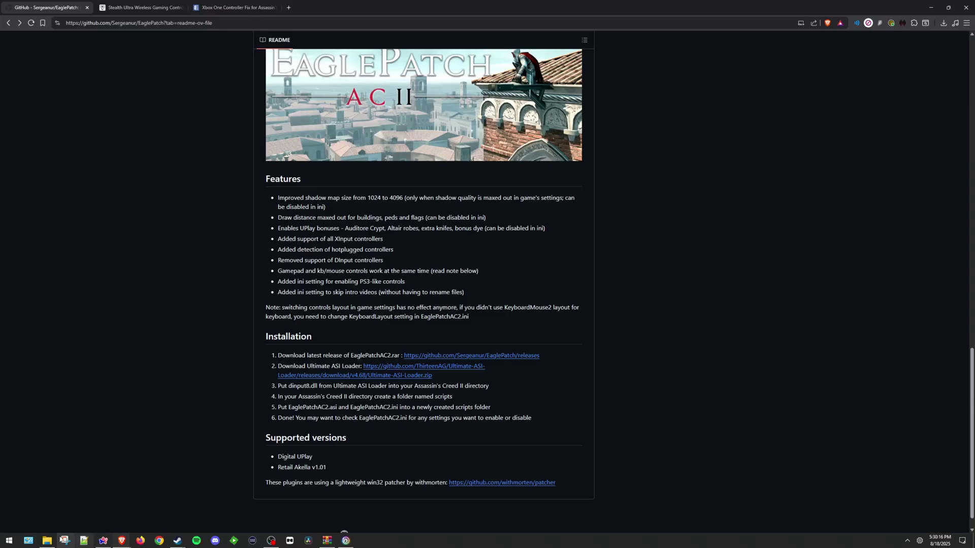
Step: In the Downloads\AC2 folder, select EaglePatchAC2.rar and bring up its context menu
{"action": "left_click", "coordinate": [47, 541]}
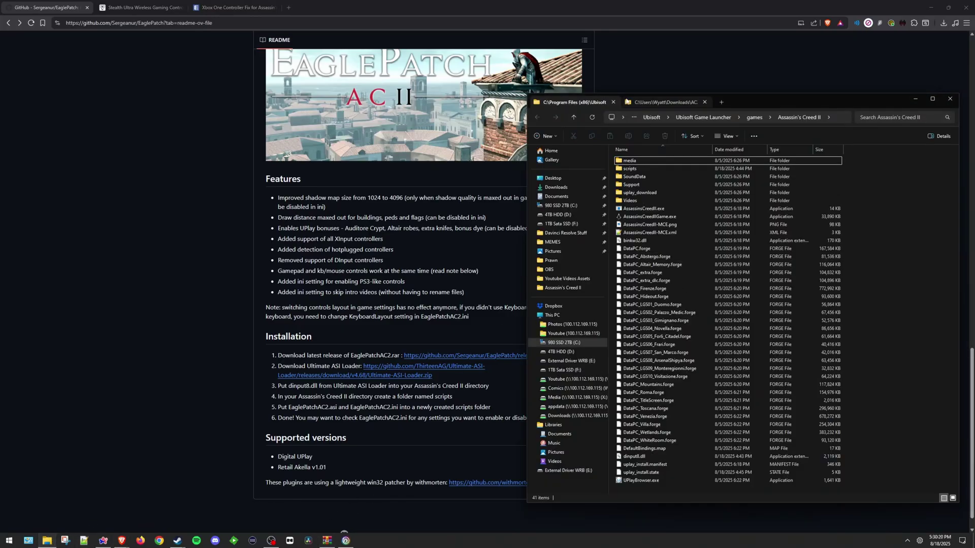
{"action": "left_click", "coordinate": [649, 103]}
{"action": "left_click", "coordinate": [647, 173]}
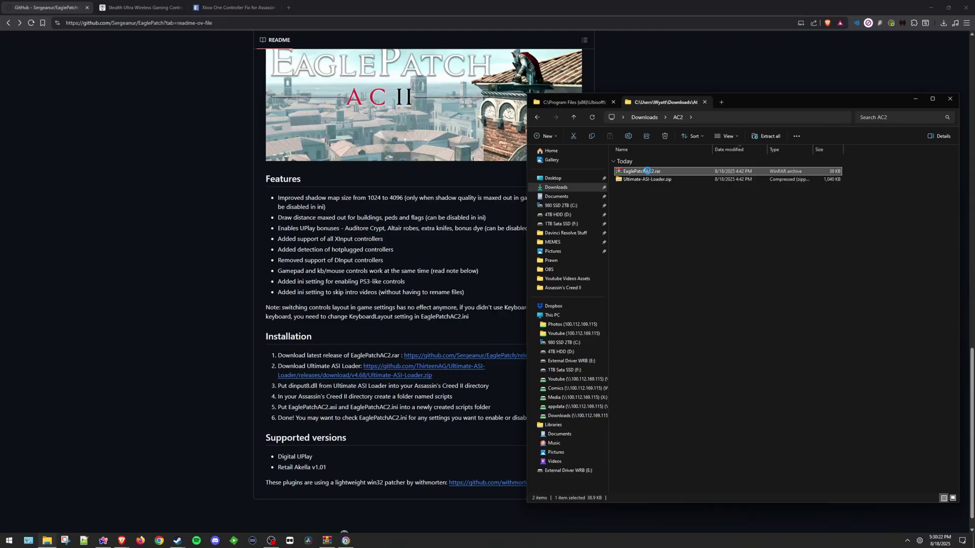
{"action": "right_click", "coordinate": [648, 171]}
Step: Inspect EaglePatchAC2.rar's files in WinRAR, close it, and return to the game folder
{"action": "mouse_move", "coordinate": [683, 186]}
{"action": "left_click", "coordinate": [782, 186]}
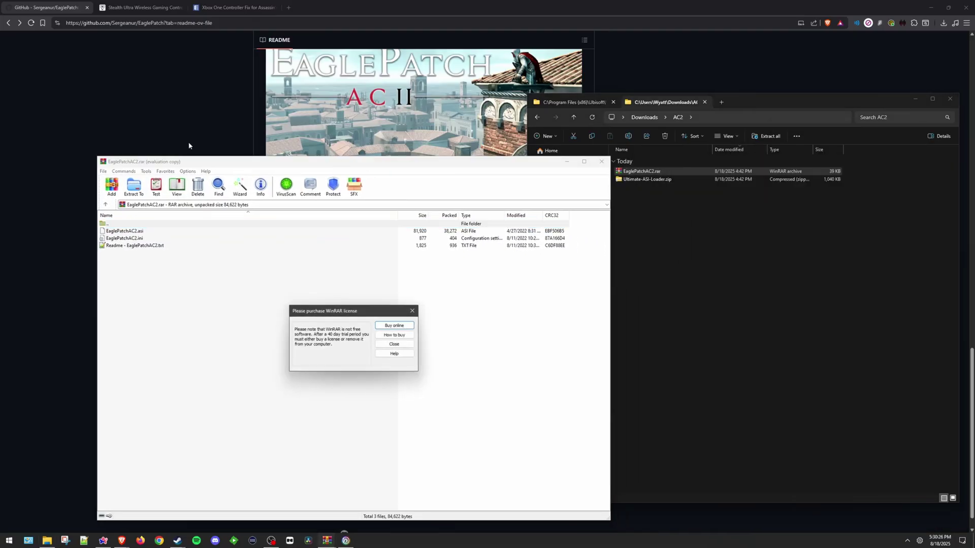
{"action": "left_click", "coordinate": [412, 311]}
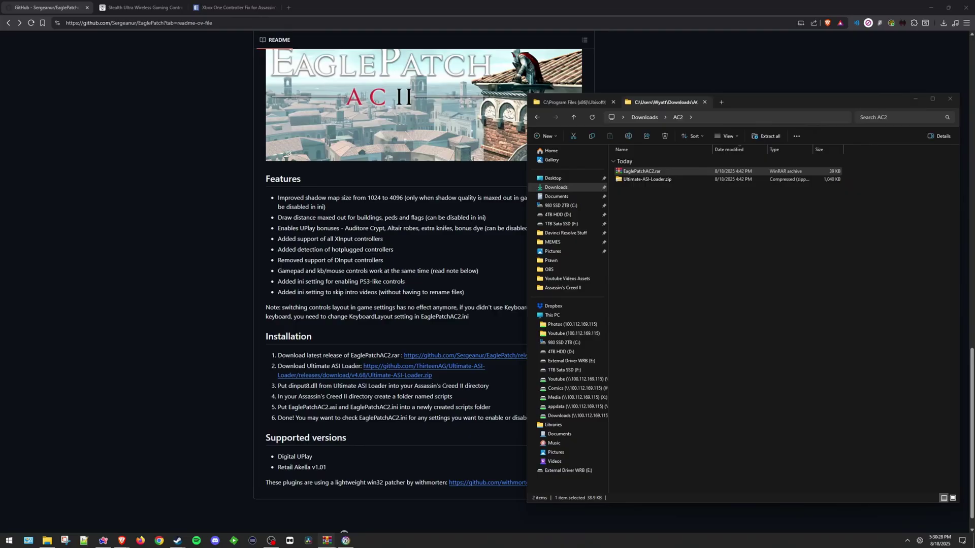
{"action": "left_click_drag", "start_coordinate": [399, 143], "coordinate": [534, 146]}
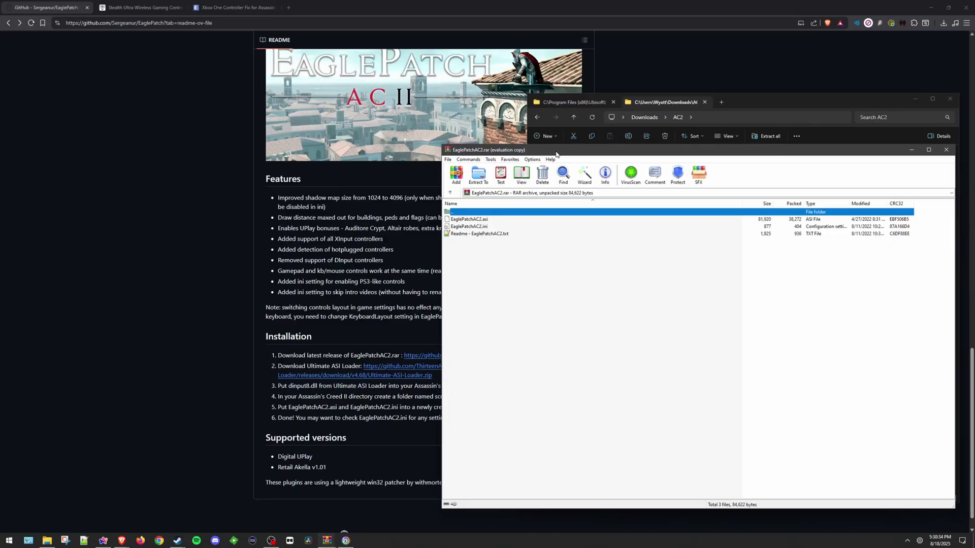
{"action": "key", "text": "Escape"}
{"action": "left_click", "coordinate": [556, 103]}
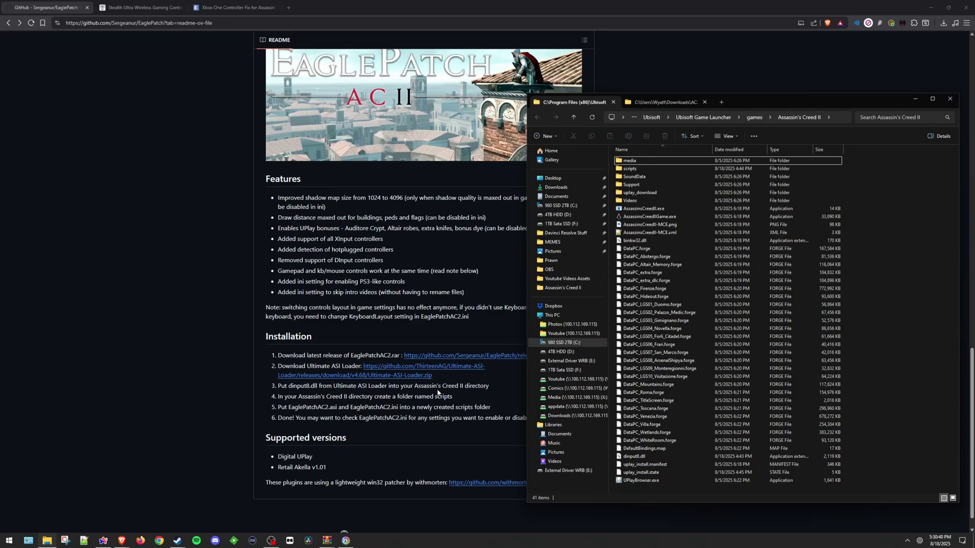
Step: Note dinput8.dll from README step 3 and confirm it sits in the game folder
{"action": "left_click_drag", "start_coordinate": [293, 387], "coordinate": [320, 387]}
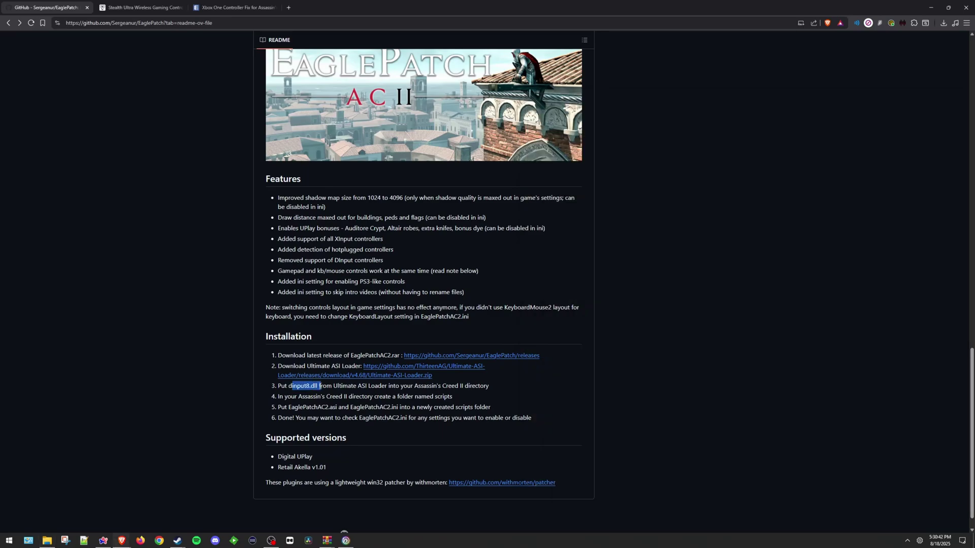
{"action": "left_click", "coordinate": [365, 387]}
{"action": "left_click", "coordinate": [47, 540]}
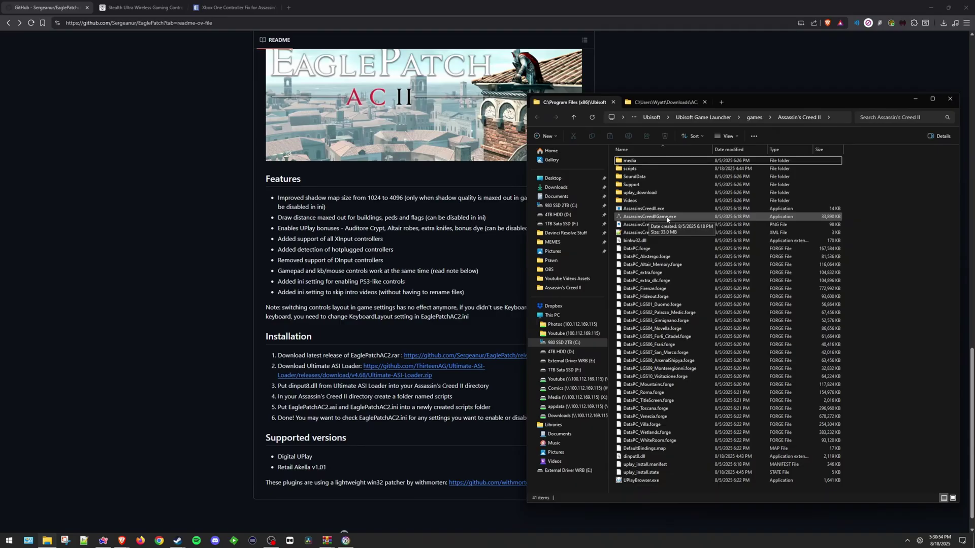
Step: Open the Assassin's Creed II scripts subfolder from the game folder
{"action": "left_click", "coordinate": [678, 107]}
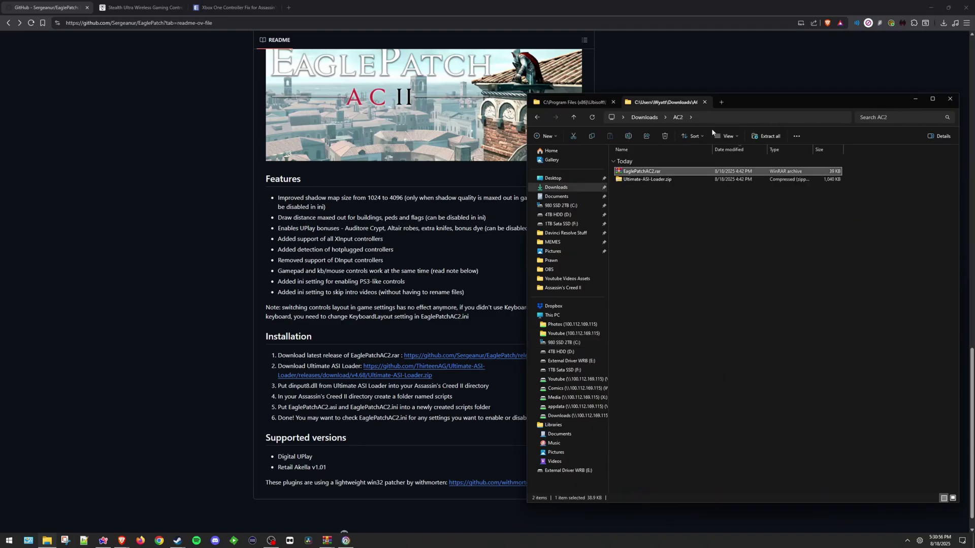
{"action": "left_click", "coordinate": [587, 104]}
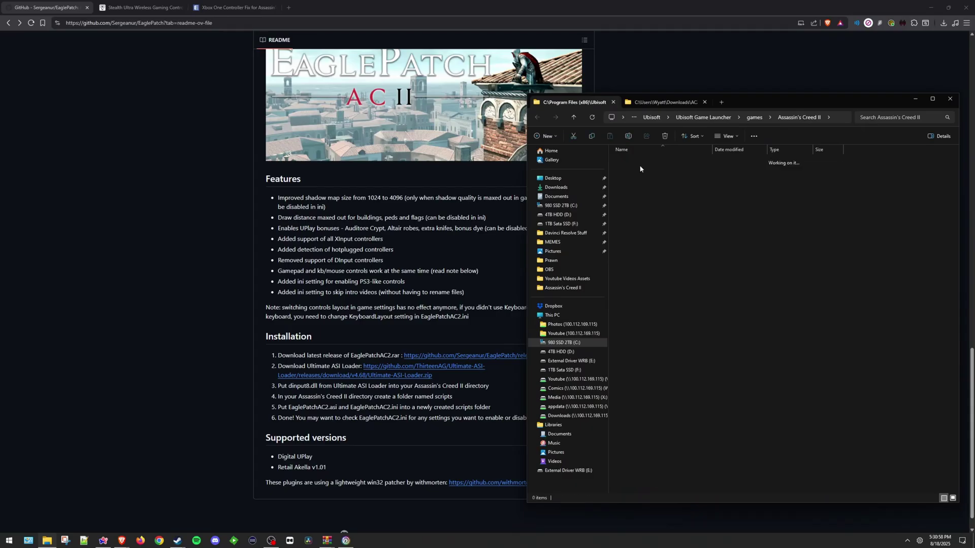
{"action": "double_click", "coordinate": [639, 169]}
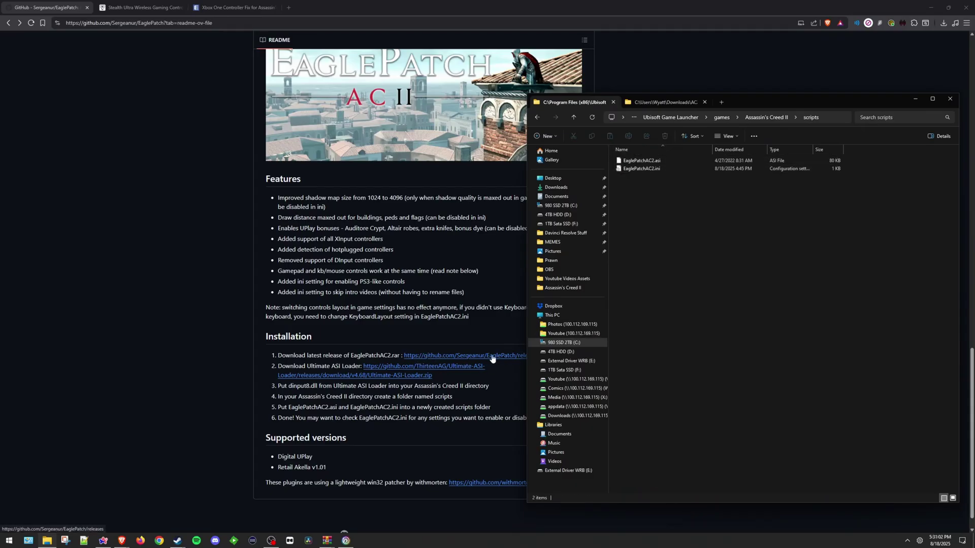
Step: Open Downloads\AC2 in a new tab, close it, and return to scripts
{"action": "left_click", "coordinate": [721, 103]}
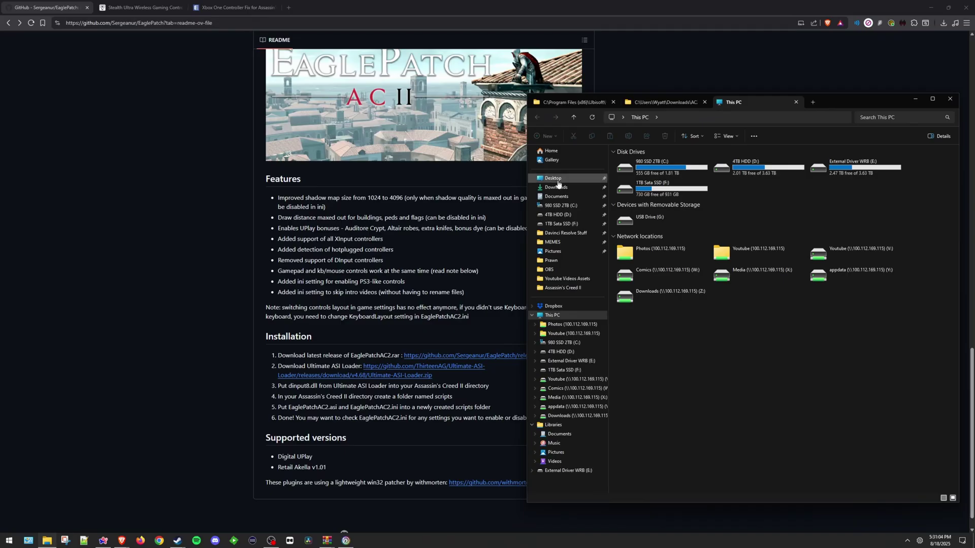
{"action": "left_click", "coordinate": [556, 188]}
{"action": "double_click", "coordinate": [634, 179]}
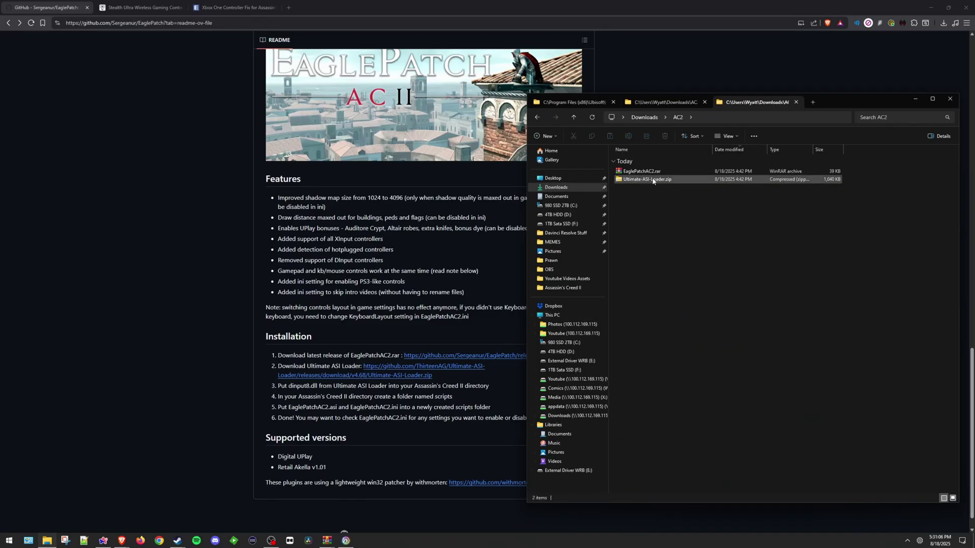
{"action": "left_click", "coordinate": [795, 102]}
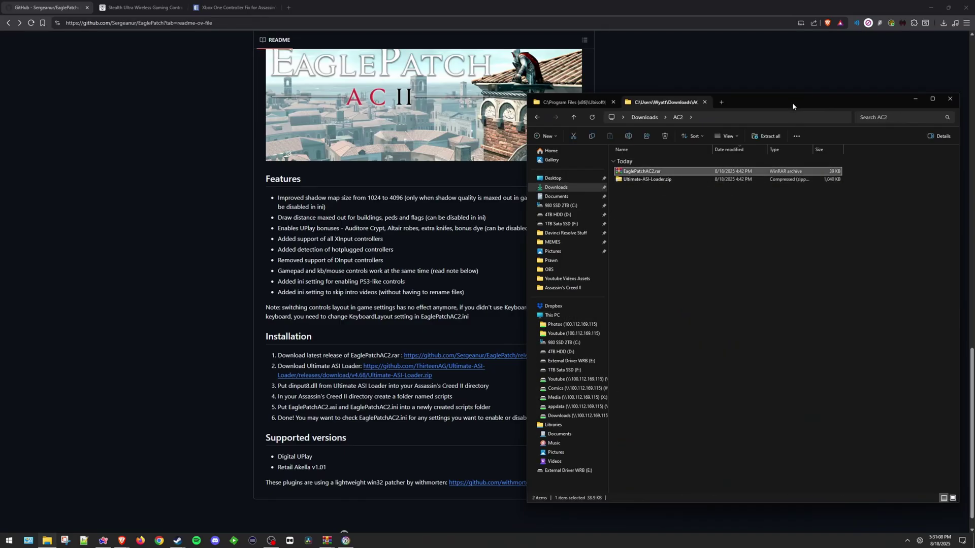
{"action": "left_click", "coordinate": [593, 103]}
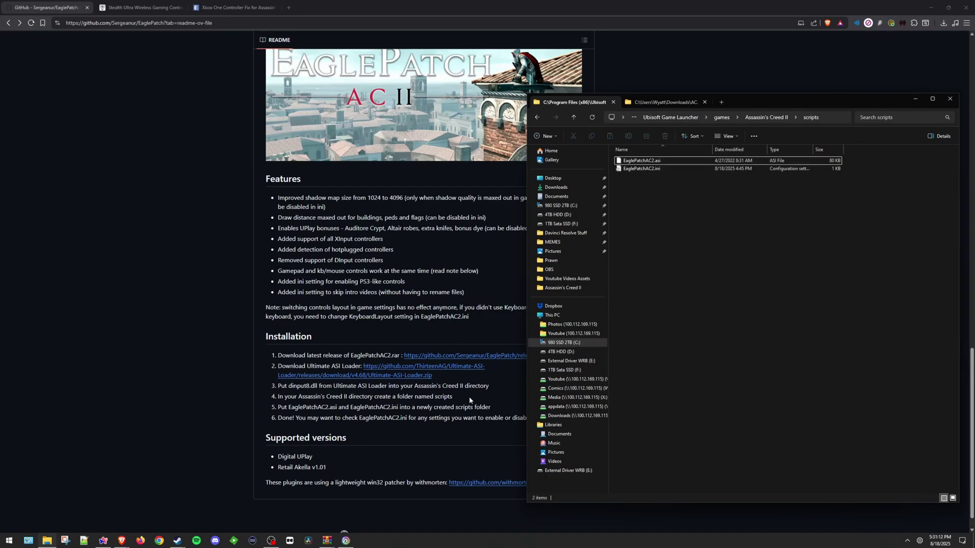
Step: Edit the PS3Controls value in EaglePatchAC2.ini and save the file
{"action": "double_click", "coordinate": [647, 169]}
{"action": "left_click_drag", "start_coordinate": [812, 127], "coordinate": [468, 129]}
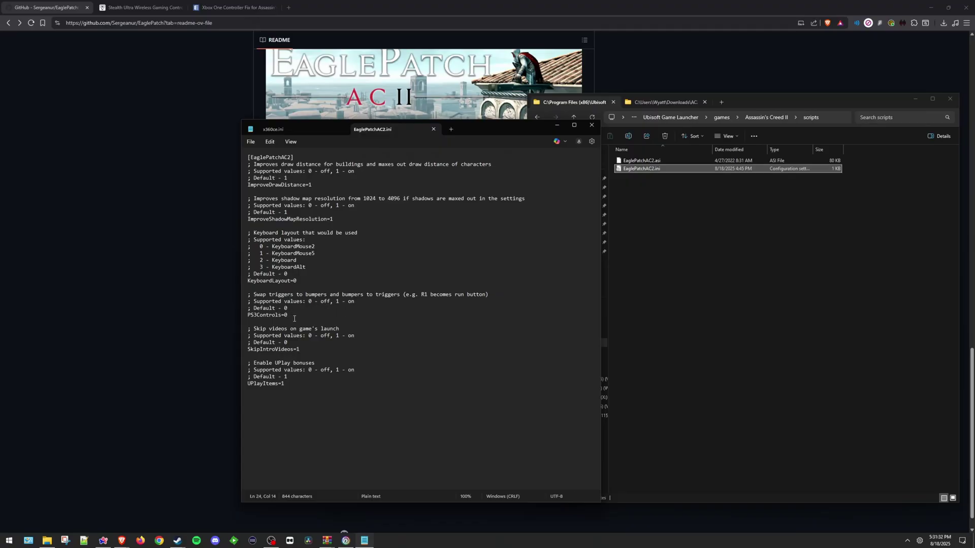
{"action": "key", "text": "BackSpace"}
{"action": "type", "text": "1"}
{"action": "left_click", "coordinate": [250, 142]}
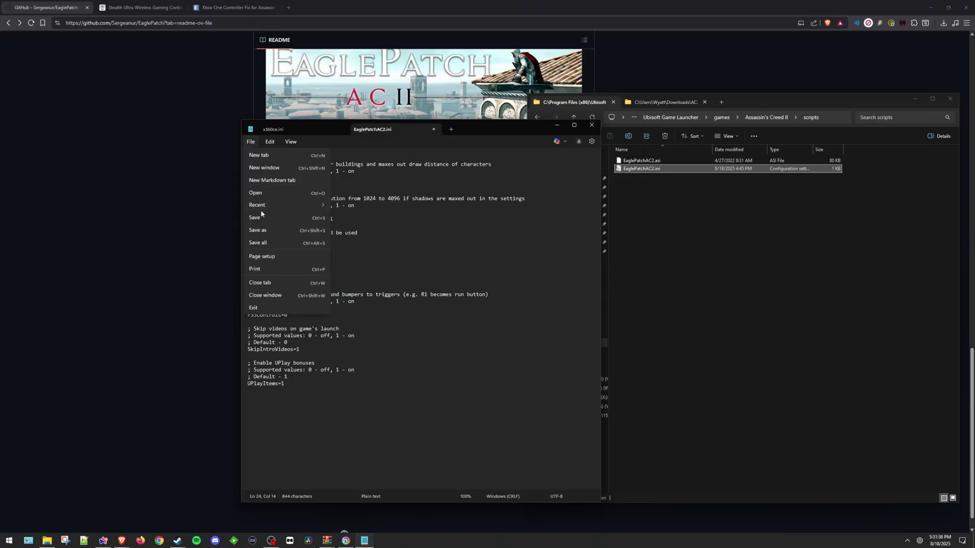
{"action": "left_click", "coordinate": [260, 209]}
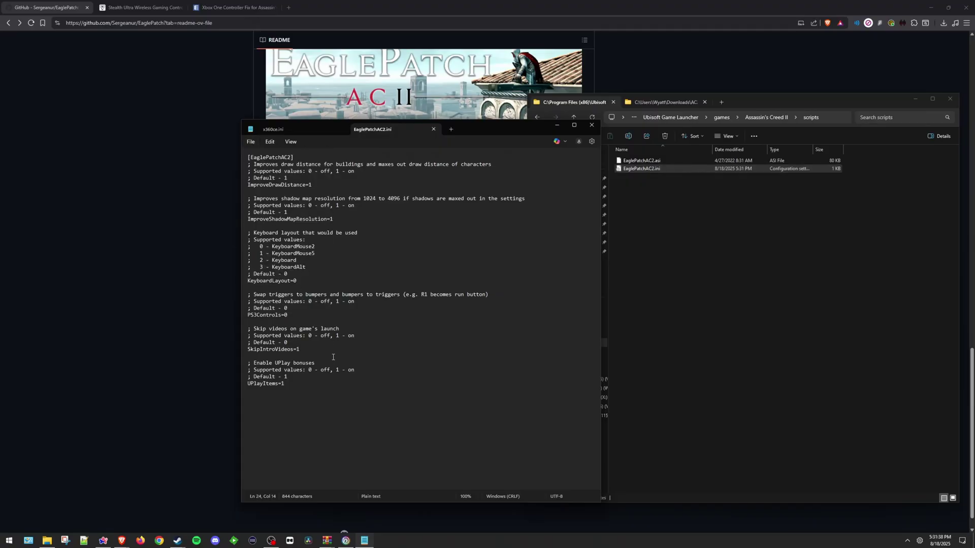
Step: Close the ini tab, dismiss the missing x360ce.ini error, and close Notepad
{"action": "left_click", "coordinate": [432, 130]}
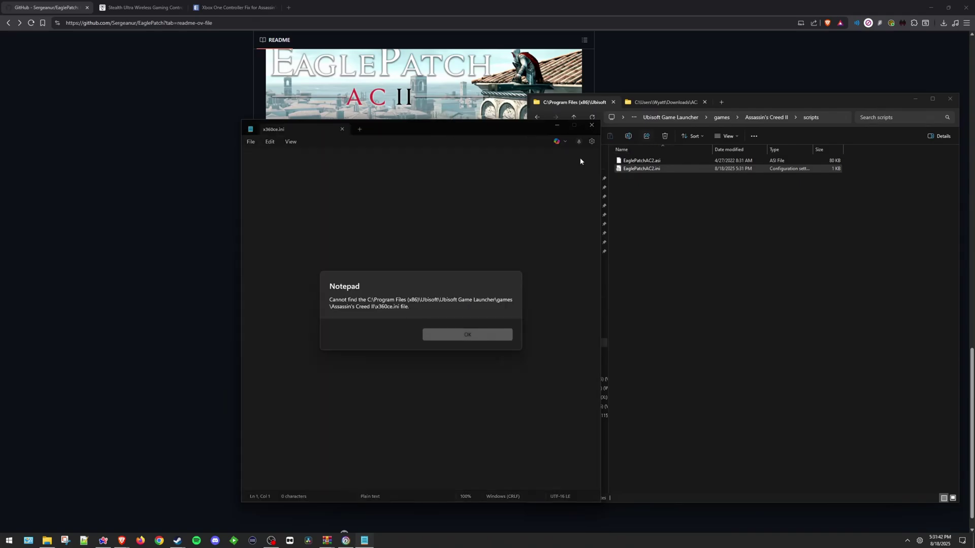
{"action": "left_click", "coordinate": [480, 339]}
{"action": "left_click", "coordinate": [591, 125]}
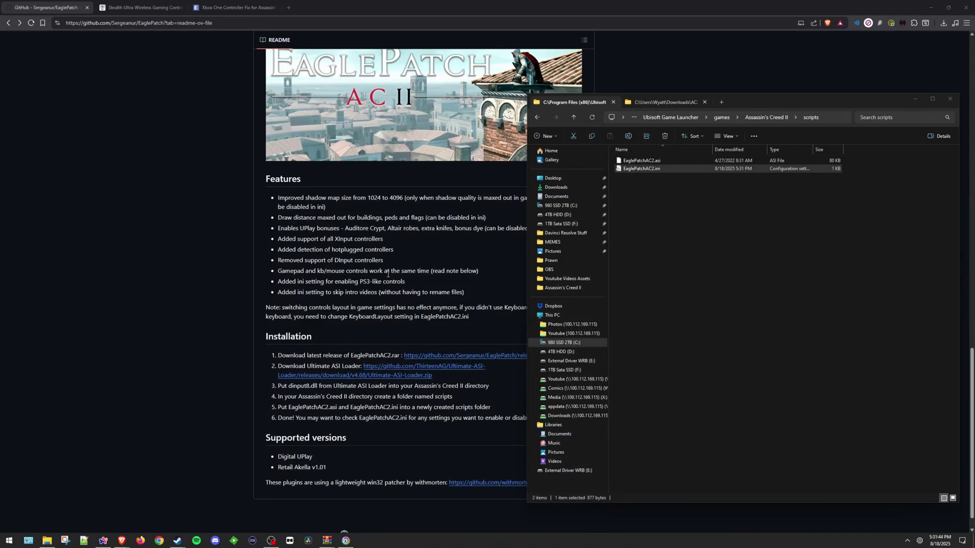
Step: Launch Assassin's Creed II from its Ubisoft Connect page
{"action": "left_click", "coordinate": [432, 429]}
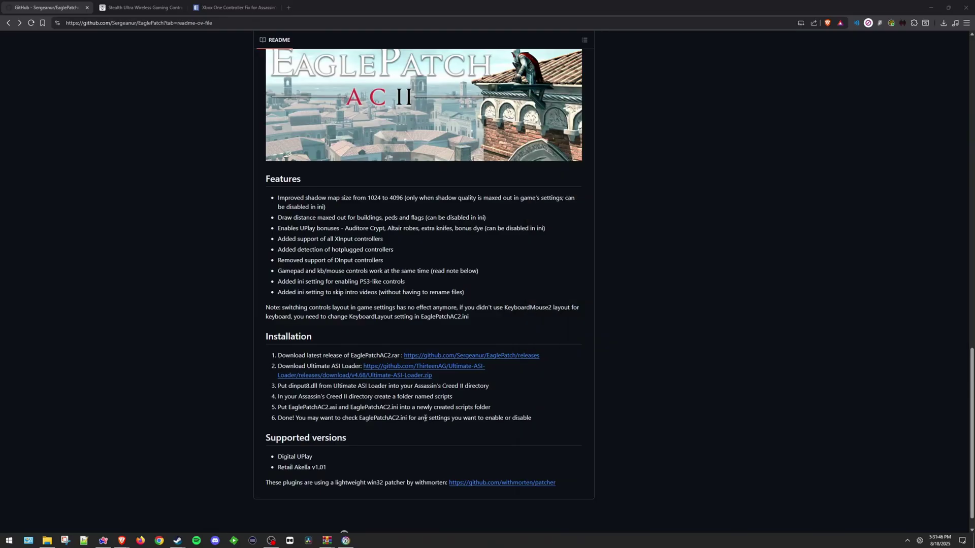
{"action": "left_click", "coordinate": [344, 540]}
{"action": "left_click", "coordinate": [76, 267]}
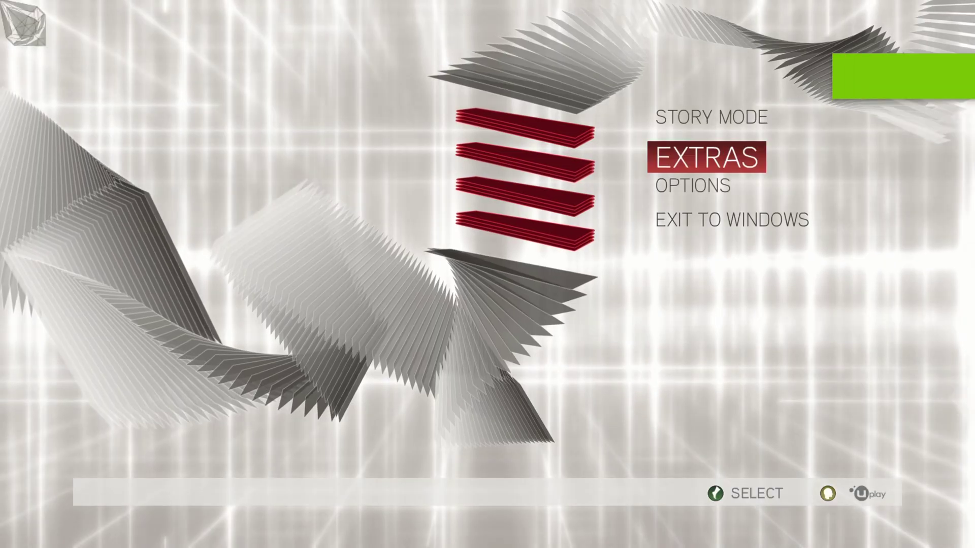
Step: Open OPTIONS > CUSTOMIZE CONTROLS, scroll the XInput Controller 1 bindings, then return to the README
{"action": "key", "text": "Down"}
{"action": "key", "text": "Return"}
{"action": "key", "text": "Down"}
{"action": "key", "text": "Down"}
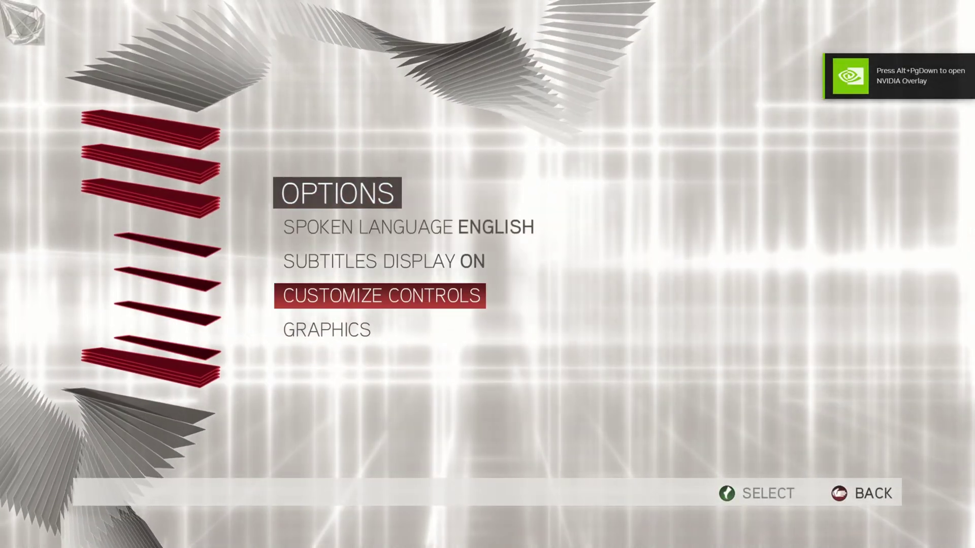
{"action": "key", "text": "Return"}
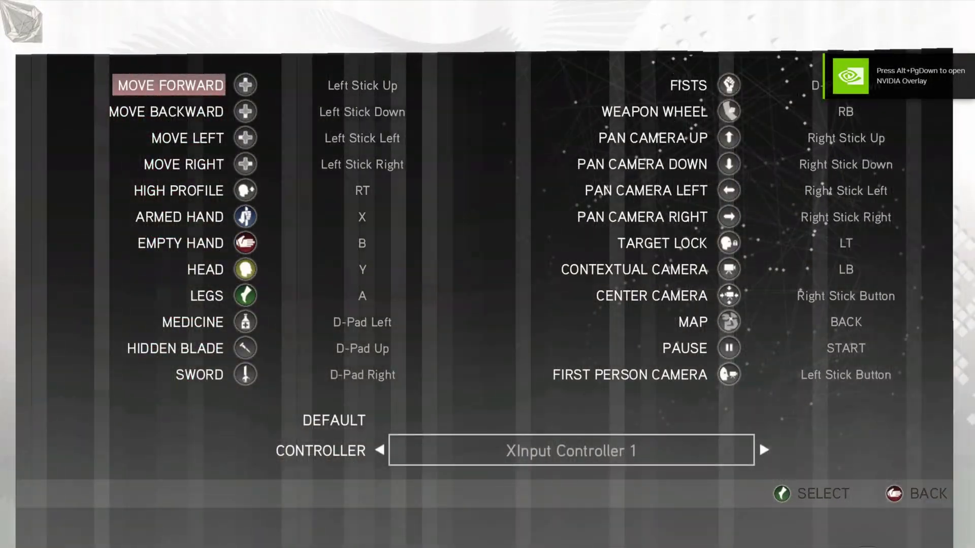
{"action": "key", "text": "Down"}
{"action": "key", "text": "Down"}
{"action": "key", "text": "Down"}
{"action": "key", "text": "Down"}
{"action": "key", "text": "Down"}
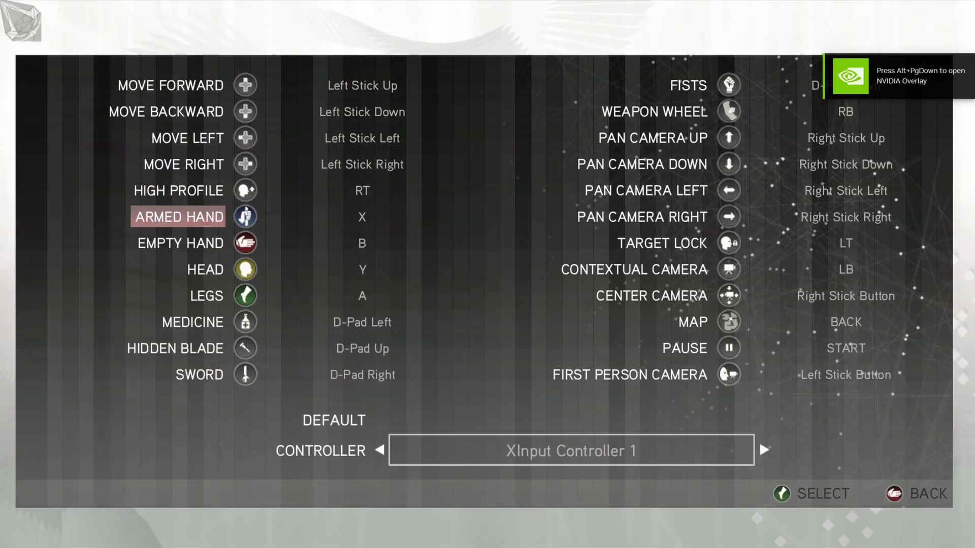
{"action": "key", "text": "Down"}
{"action": "key", "text": "Down"}
{"action": "key", "text": "Down"}
{"action": "key", "text": "Up"}
{"action": "key", "text": "Up"}
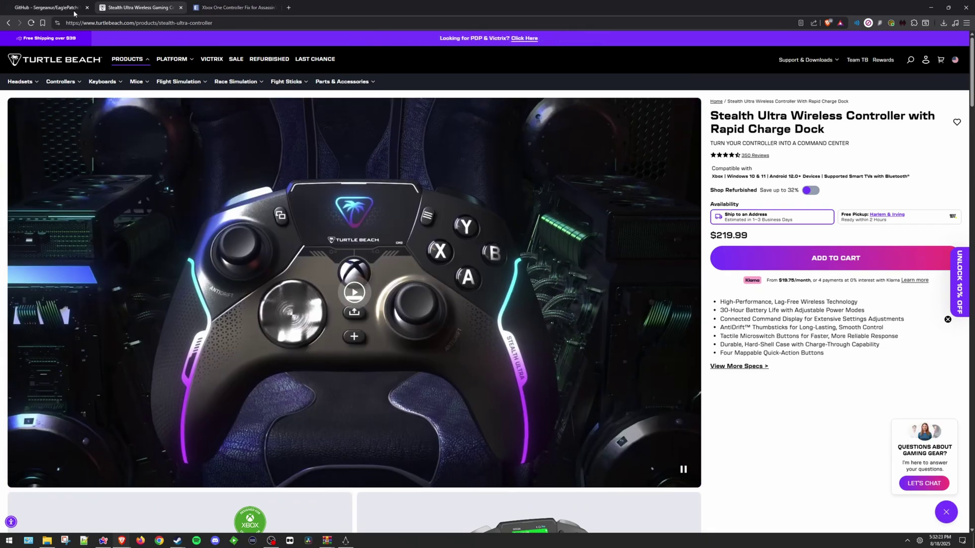
{"action": "left_click", "coordinate": [75, 13]}
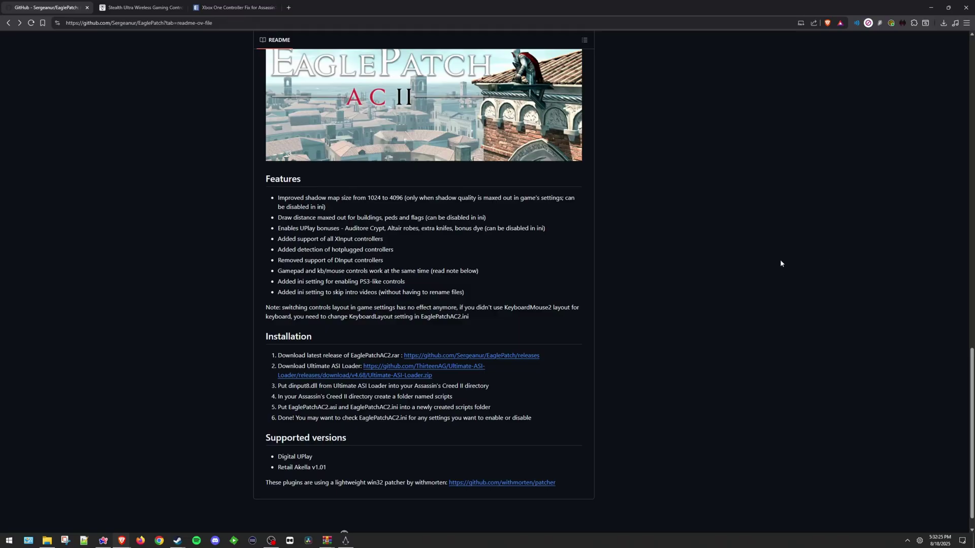